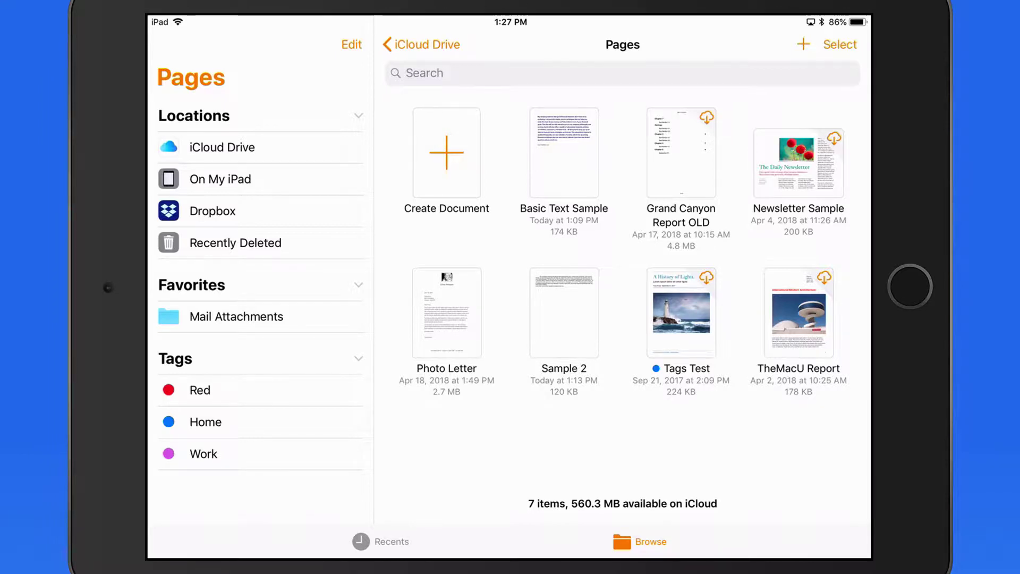
Step: Start a new document and scroll the template chooser down to the Newsletters templates
click(446, 153)
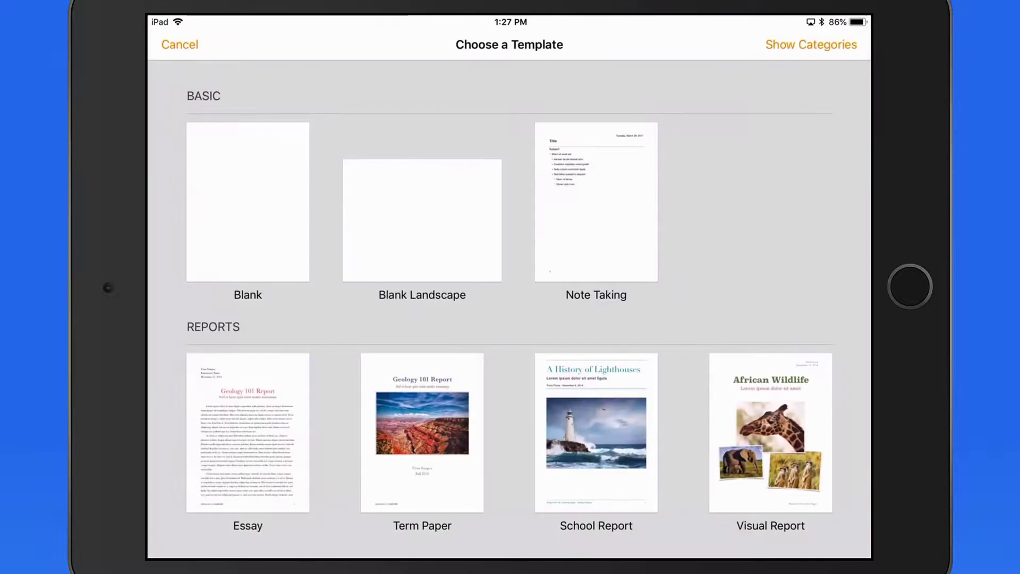
scroll(509, 310, down, 10)
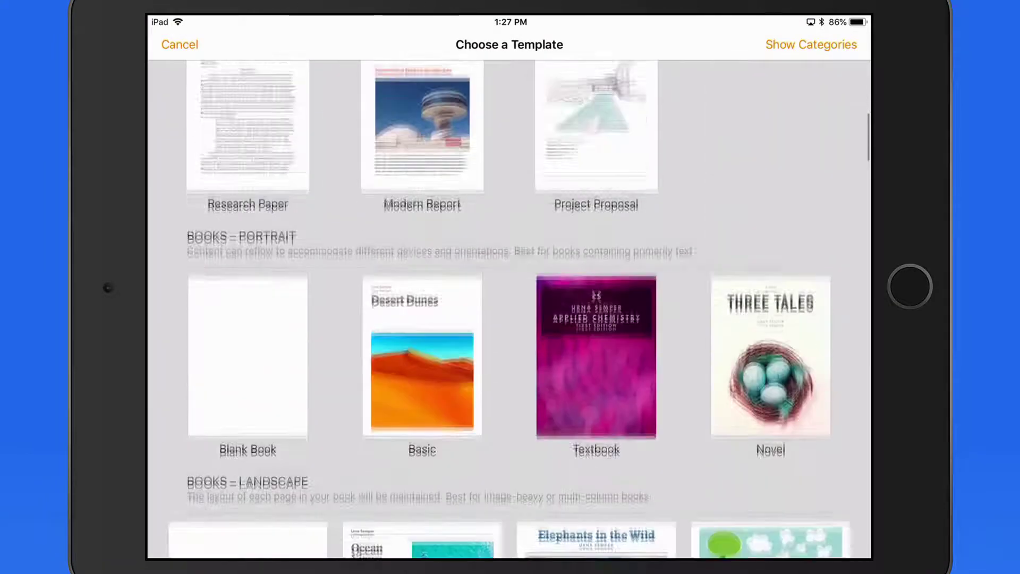
scroll(411, 343, down, 5)
scroll(410, 344, down, 5)
scroll(410, 344, down, 5)
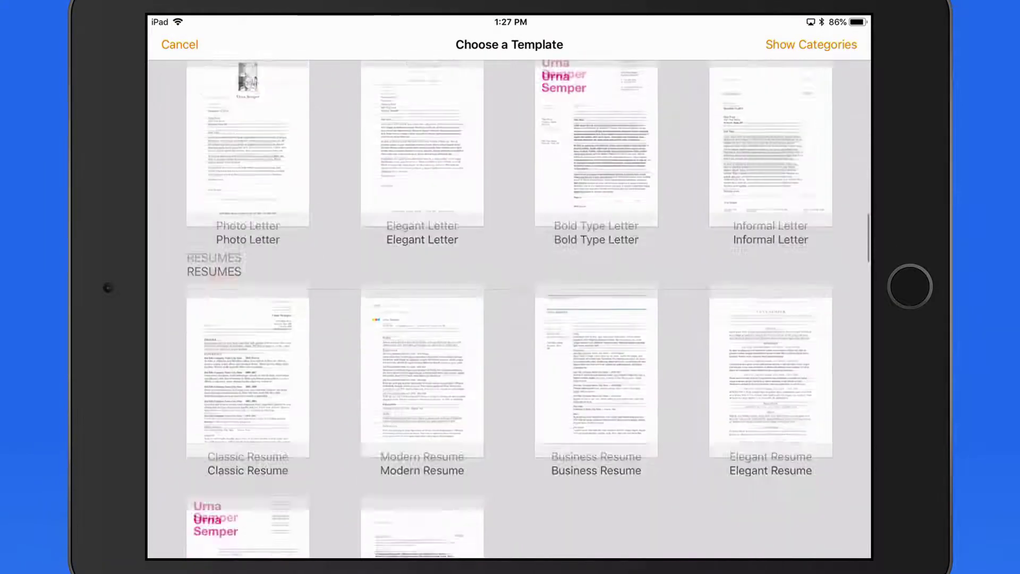
scroll(411, 344, down, 5)
scroll(410, 344, down, 5)
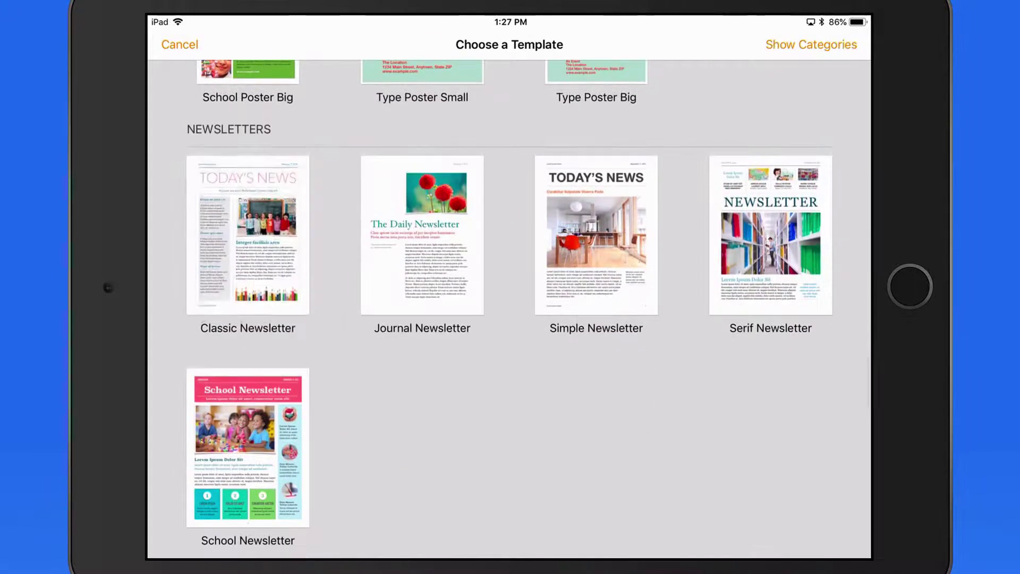
Step: Create a Classic Newsletter document and open formatting for the TODAY'S NEWS title
click(247, 235)
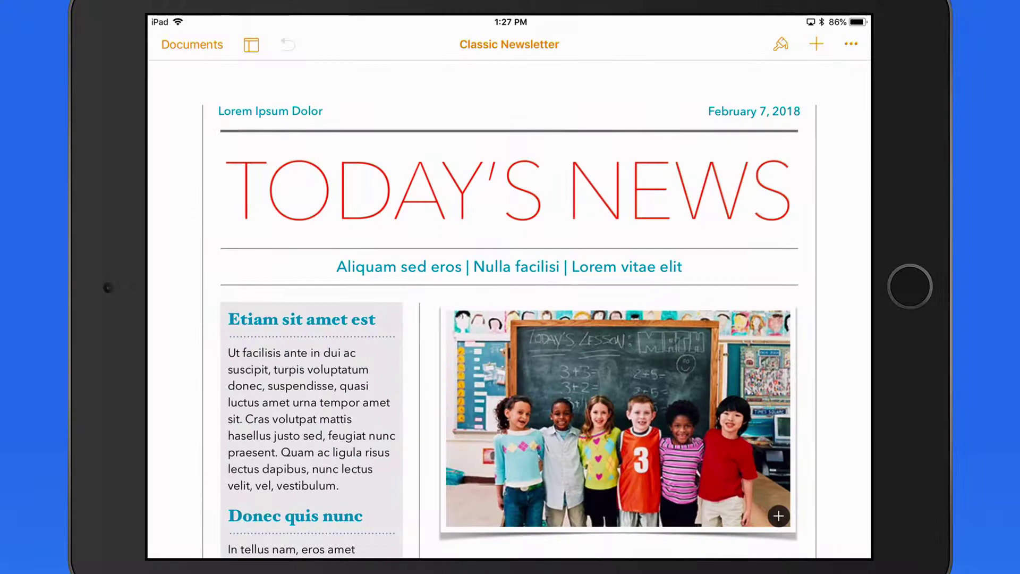
click(510, 191)
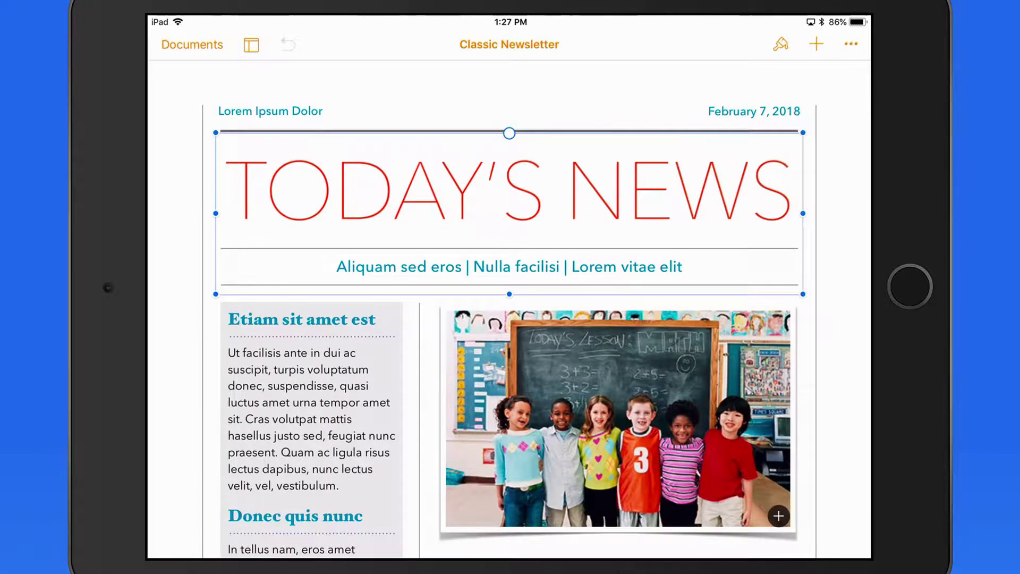
click(509, 191)
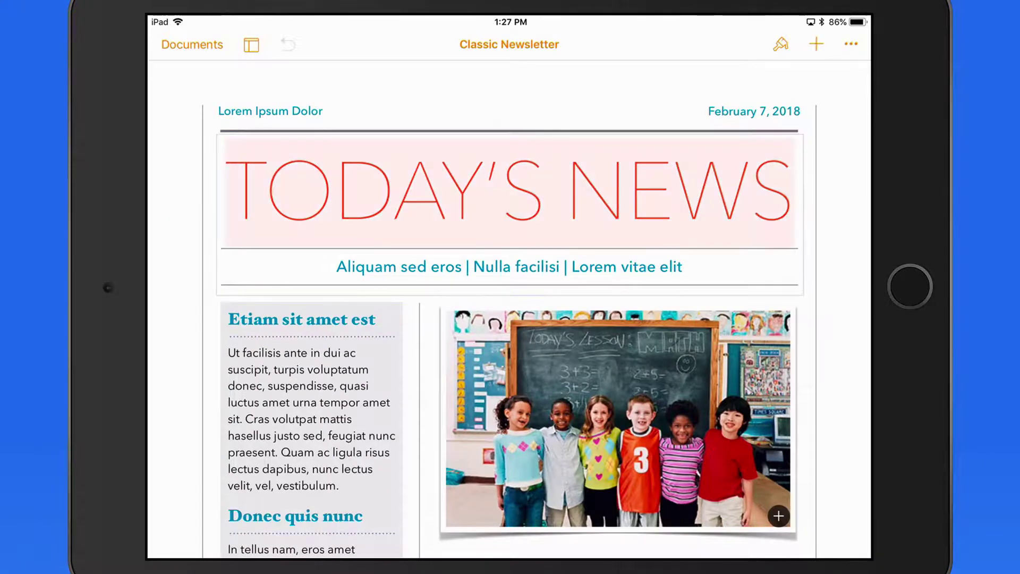
click(781, 44)
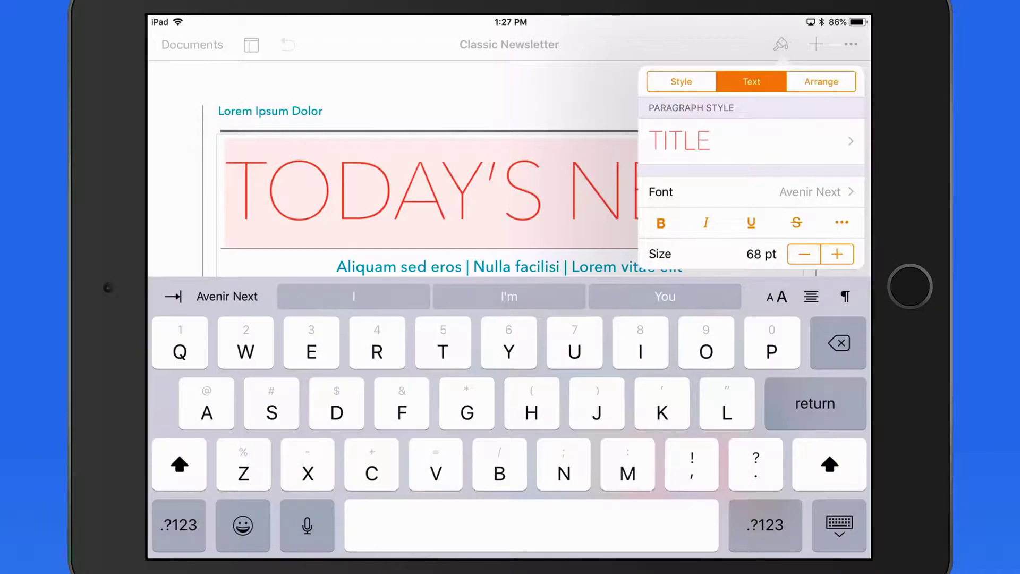
Step: Browse the title's Paragraph Styles list, then return to its Text settings
click(749, 141)
scroll(749, 186, down, 5)
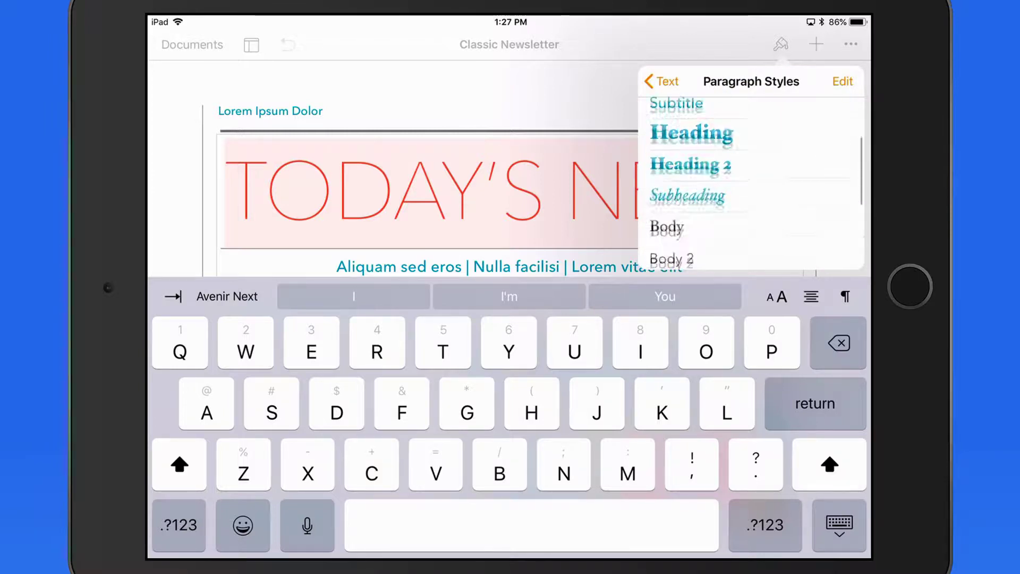
scroll(750, 186, down, 3)
scroll(751, 181, up, 5)
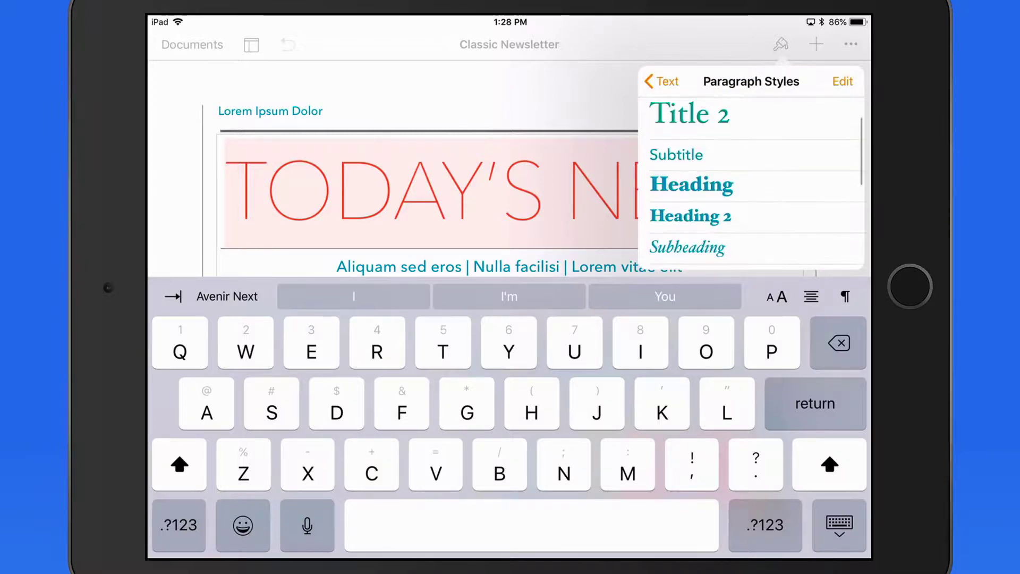
click(662, 81)
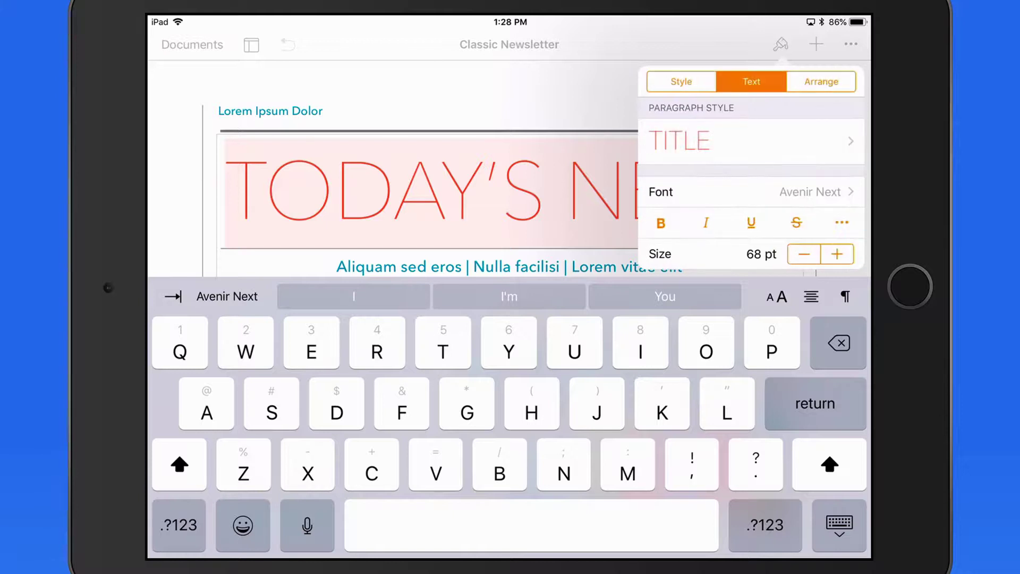
Step: Make the TODAY'S NEWS title italic and underlined
click(706, 222)
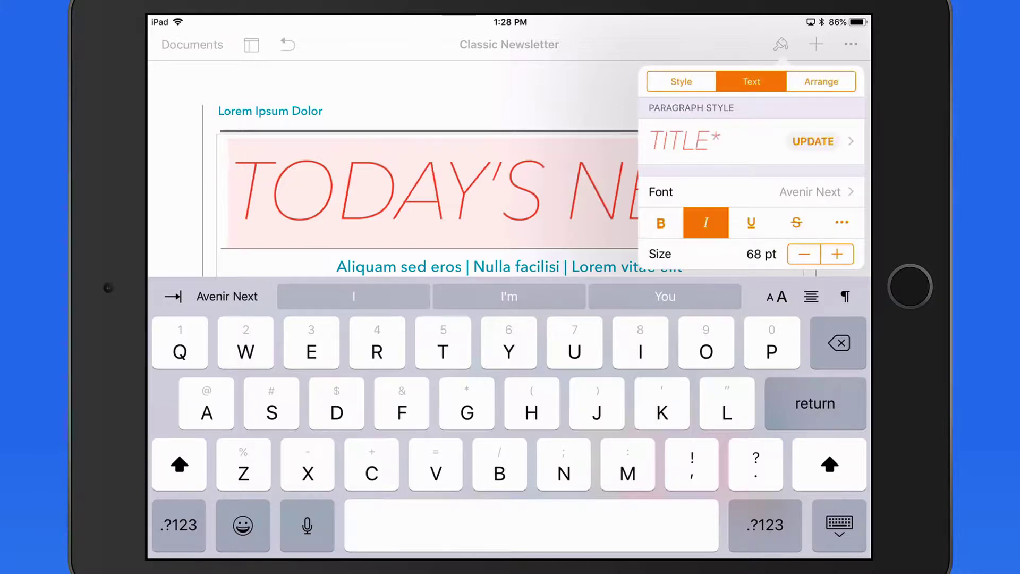
click(751, 223)
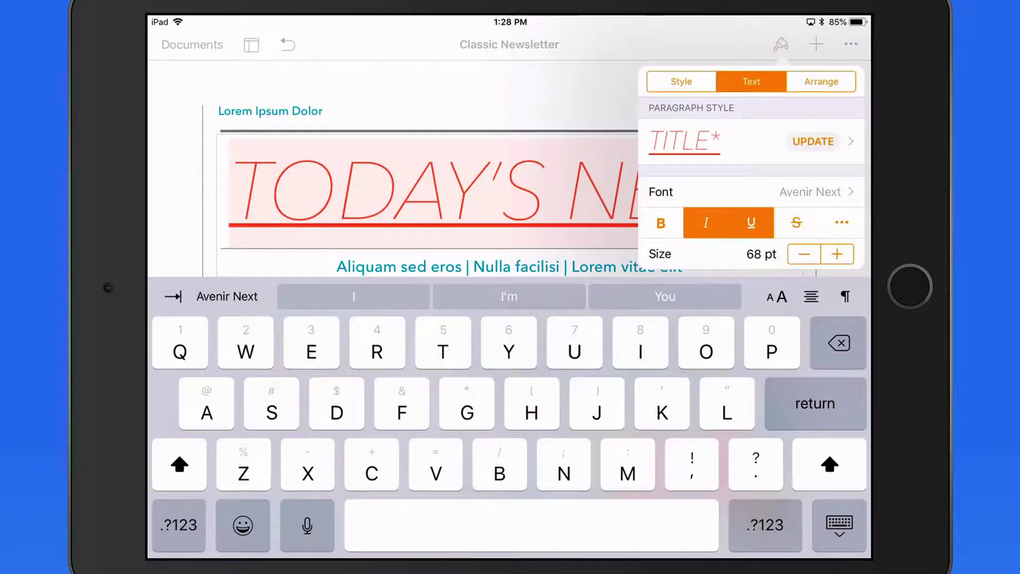
Step: Add a paragraph style named TITLE 2 from the title's italic underlined formatting
click(744, 141)
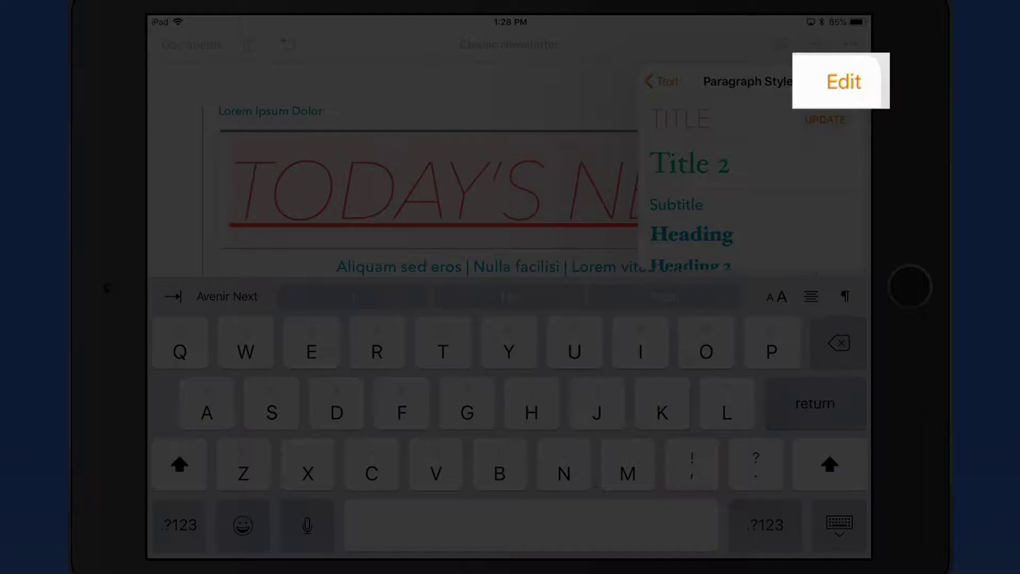
click(844, 81)
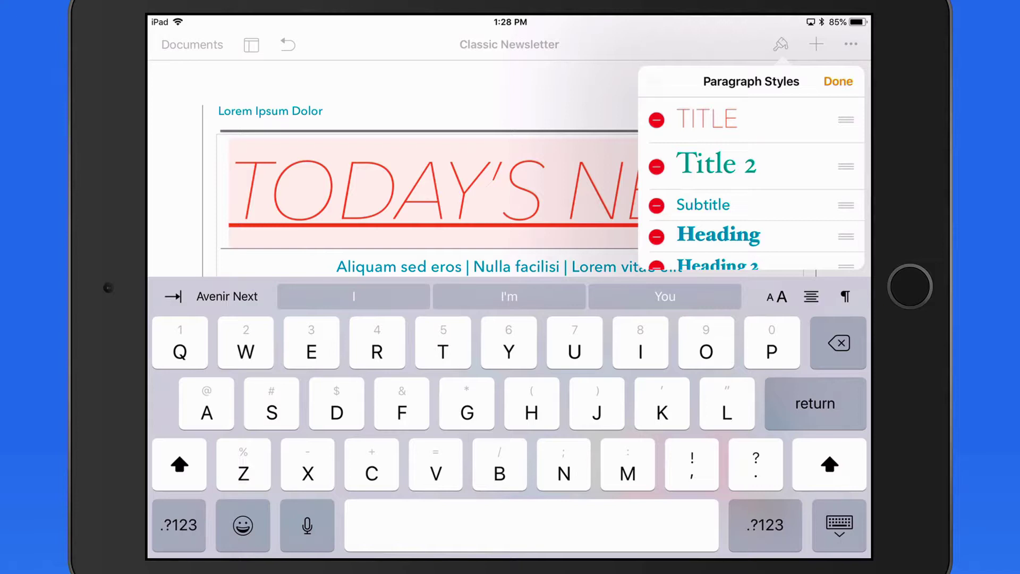
click(657, 82)
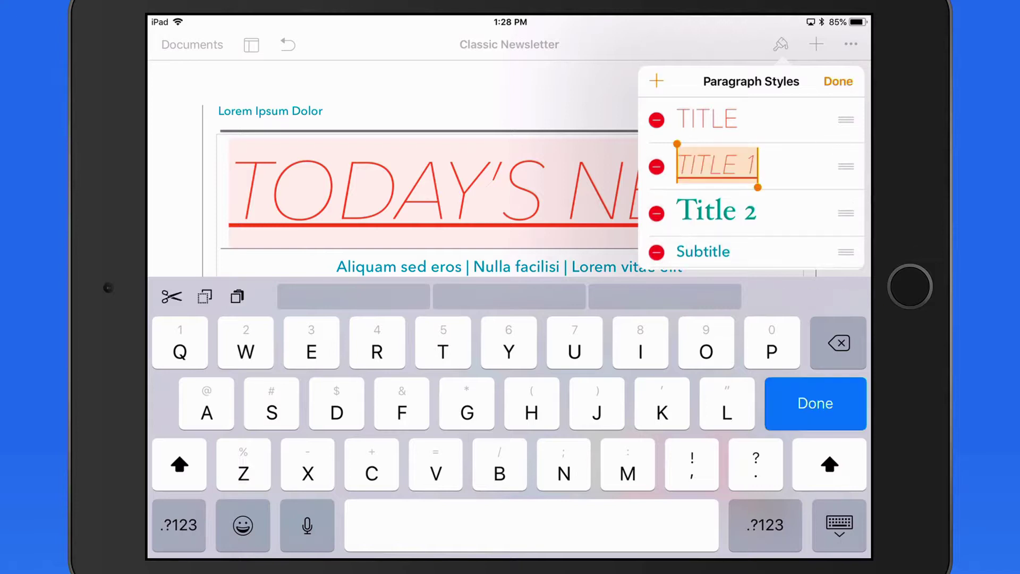
key(BackSpace)
text(2)
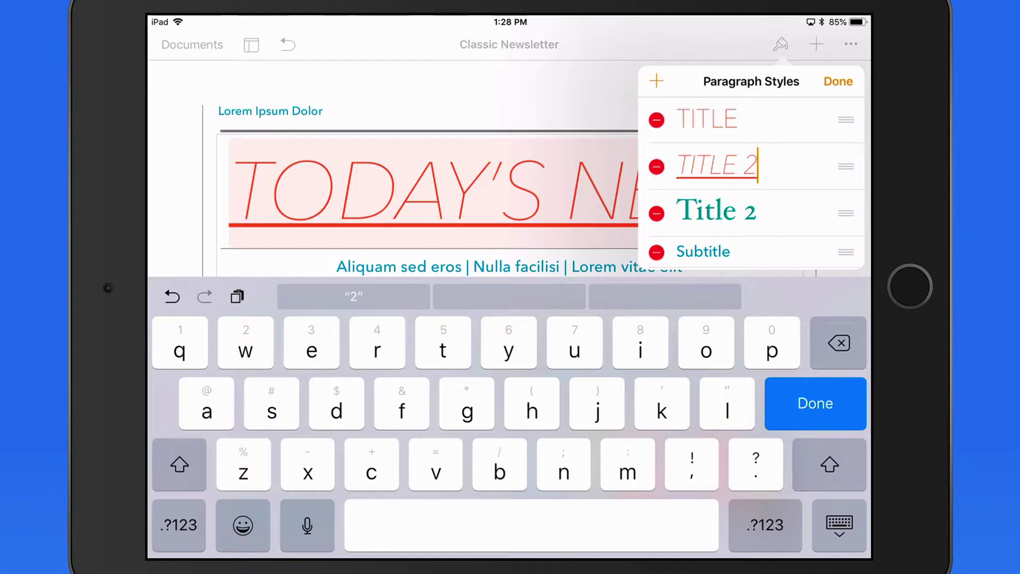
scroll(751, 186, down, 2)
click(657, 190)
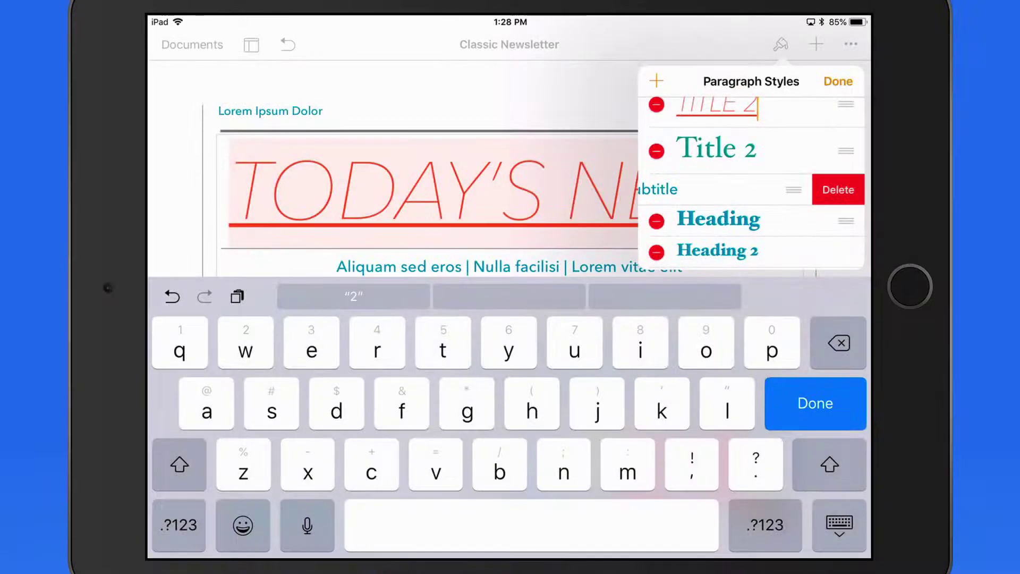
scroll(751, 186, down, 1)
scroll(752, 186, up, 3)
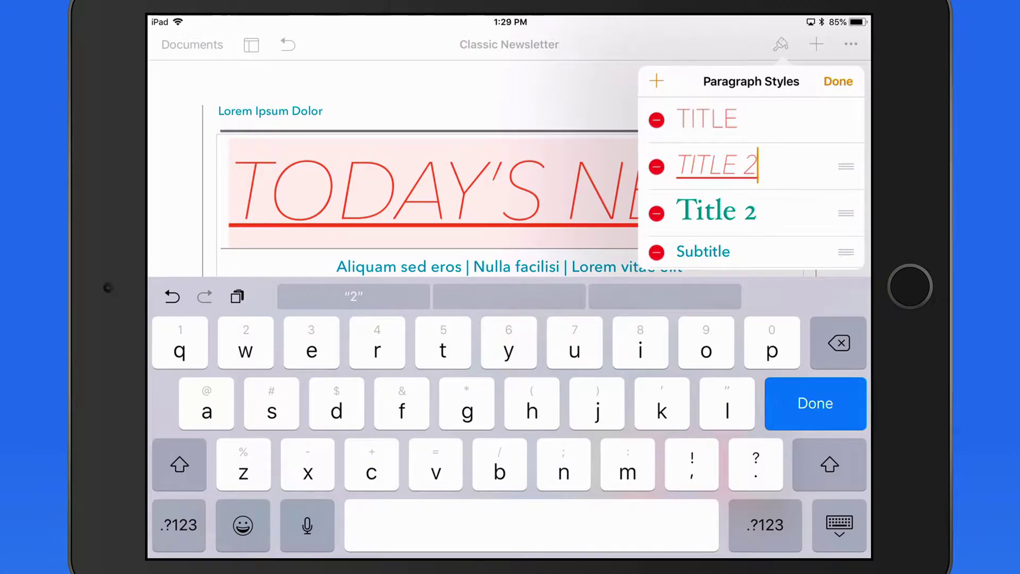
click(838, 81)
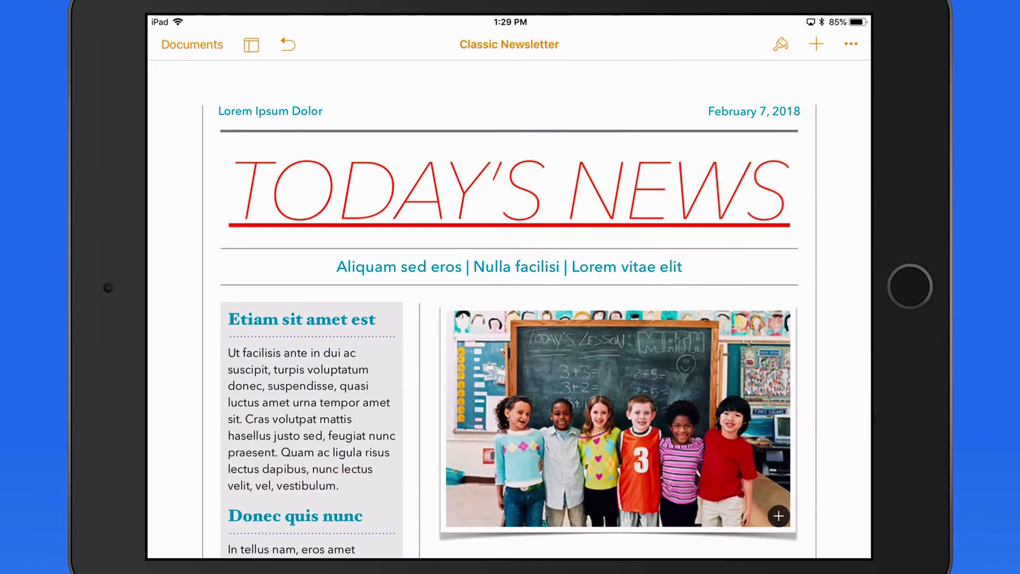
Step: Try TITLE 1, TITLE and Title 2 on the 'Cras imperdiet sapien nec sem' heading, settling on Subtitle
scroll(509, 308, down, 10)
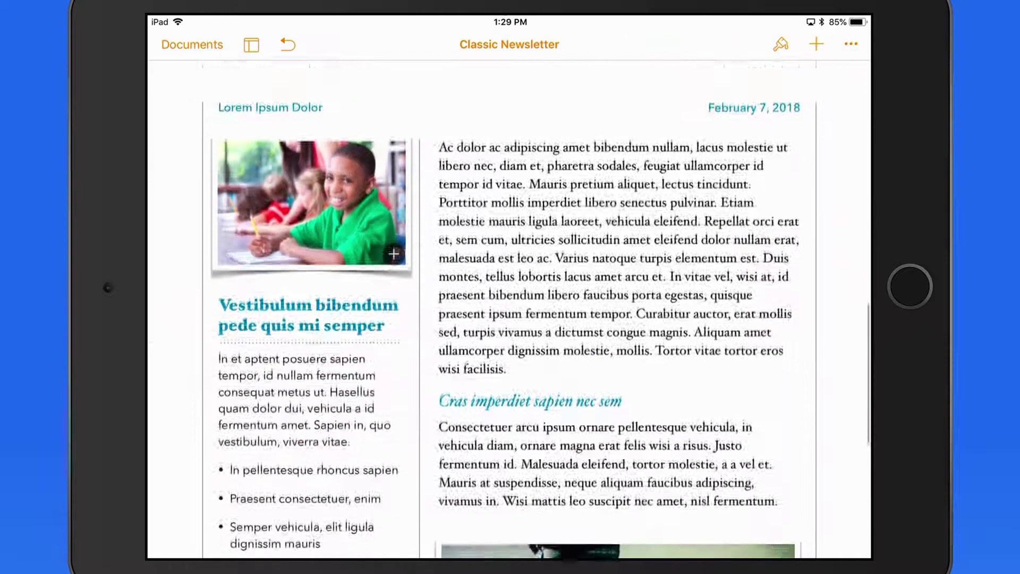
scroll(510, 308, down, 3)
double_click(530, 329)
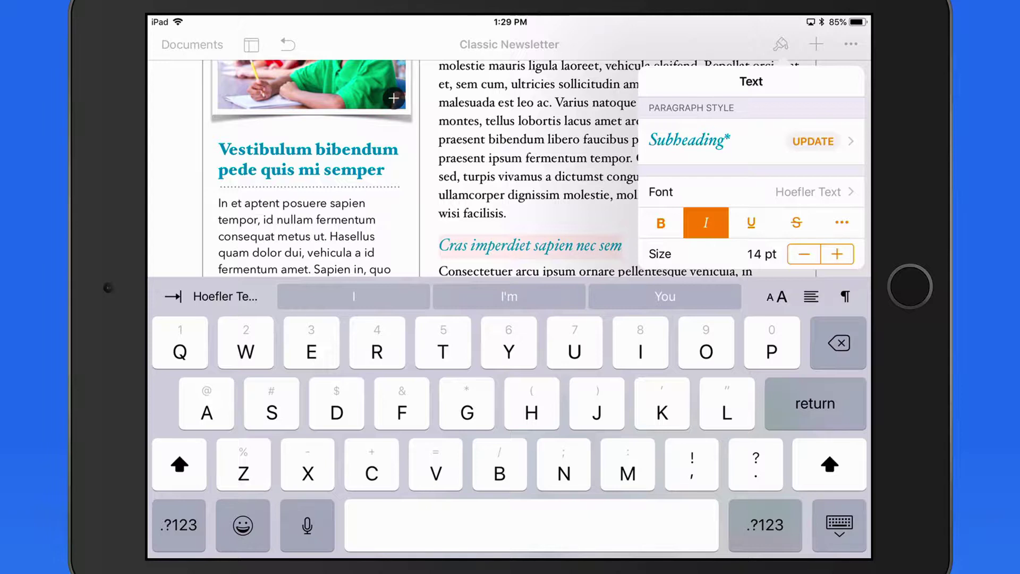
click(691, 141)
click(691, 165)
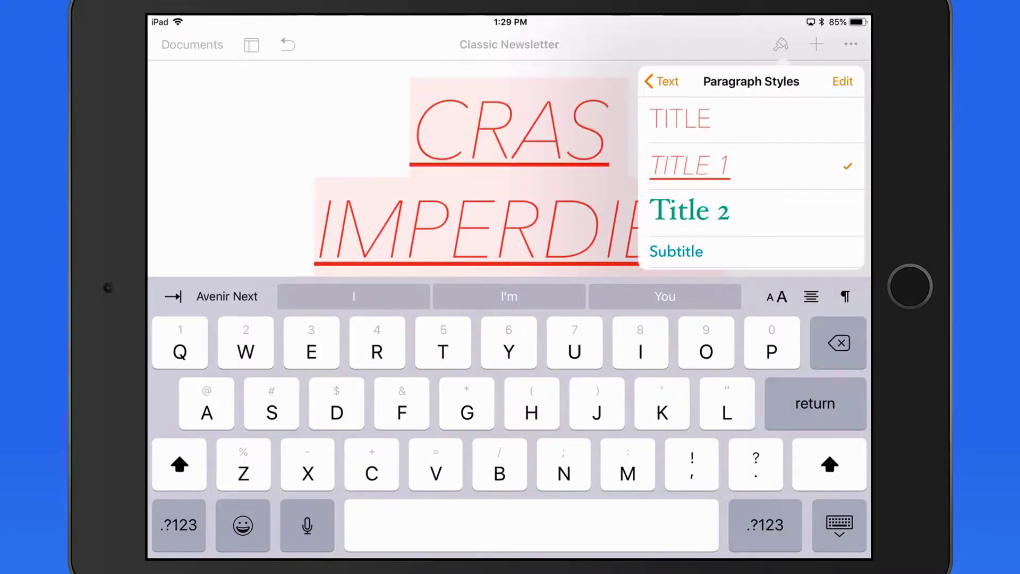
click(691, 118)
click(691, 211)
click(691, 252)
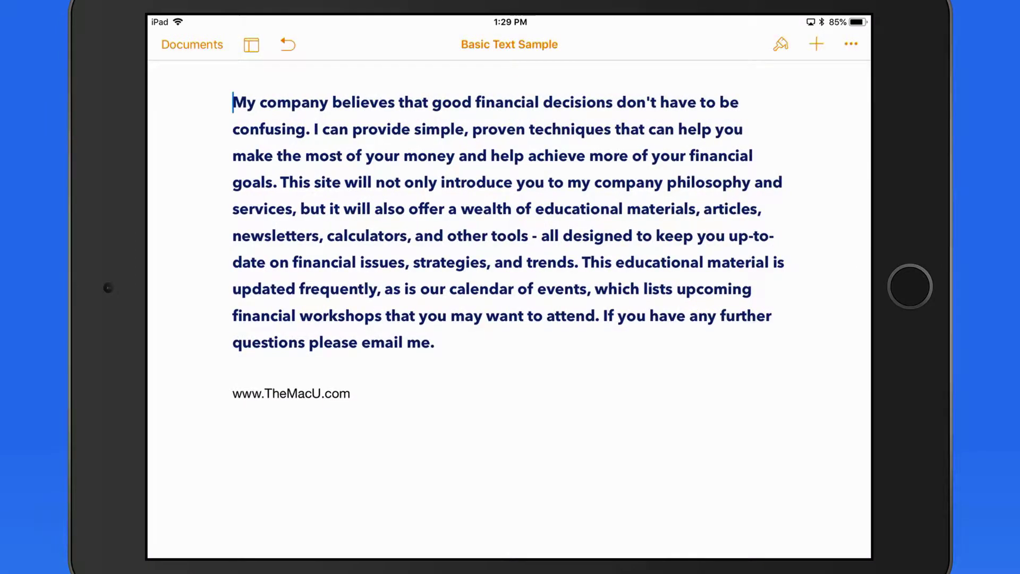
Step: Update Basic Text Sample's Body style to the bold navy Avenir Next formatting
click(234, 102)
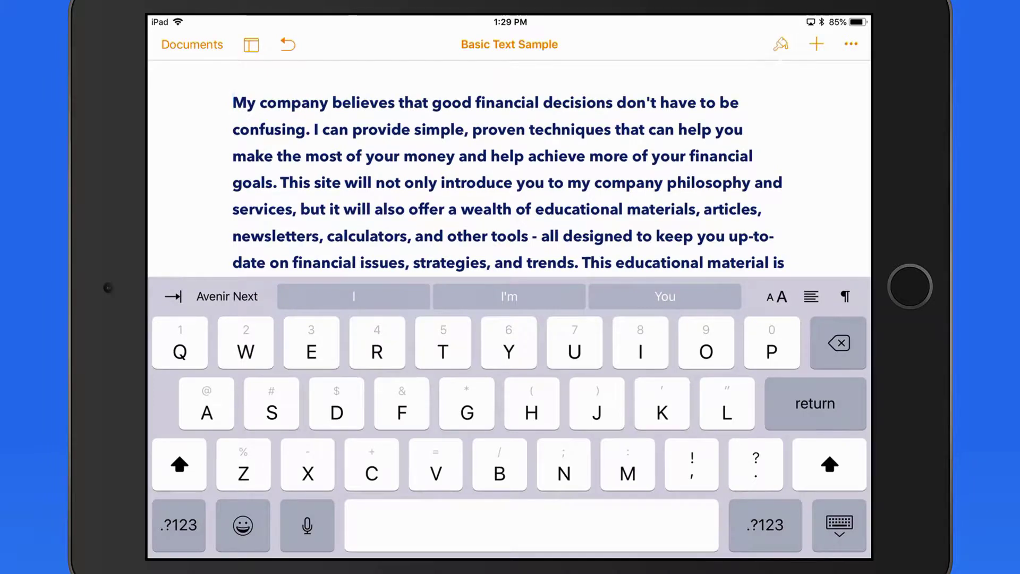
click(781, 44)
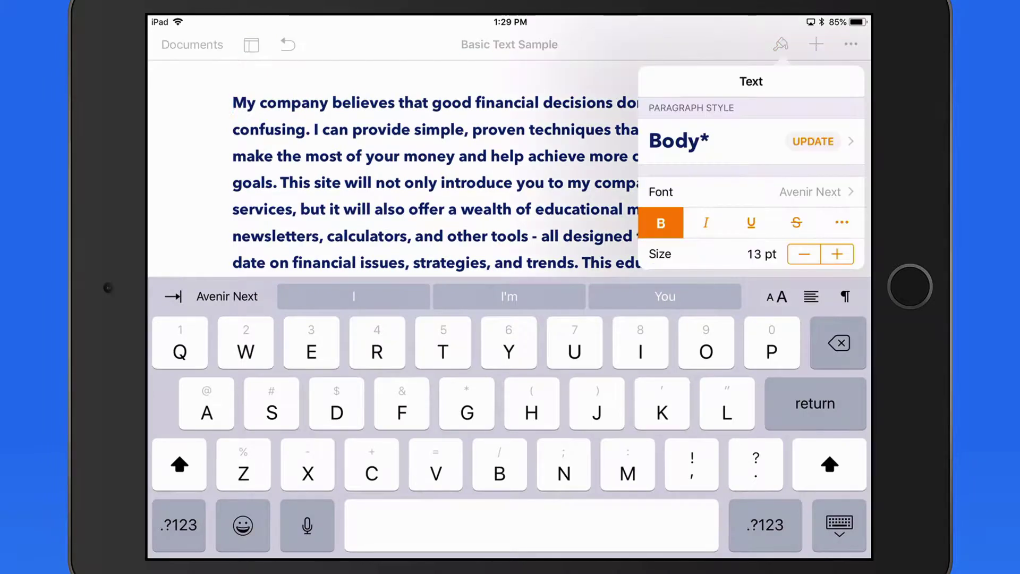
scroll(751, 183, down, 5)
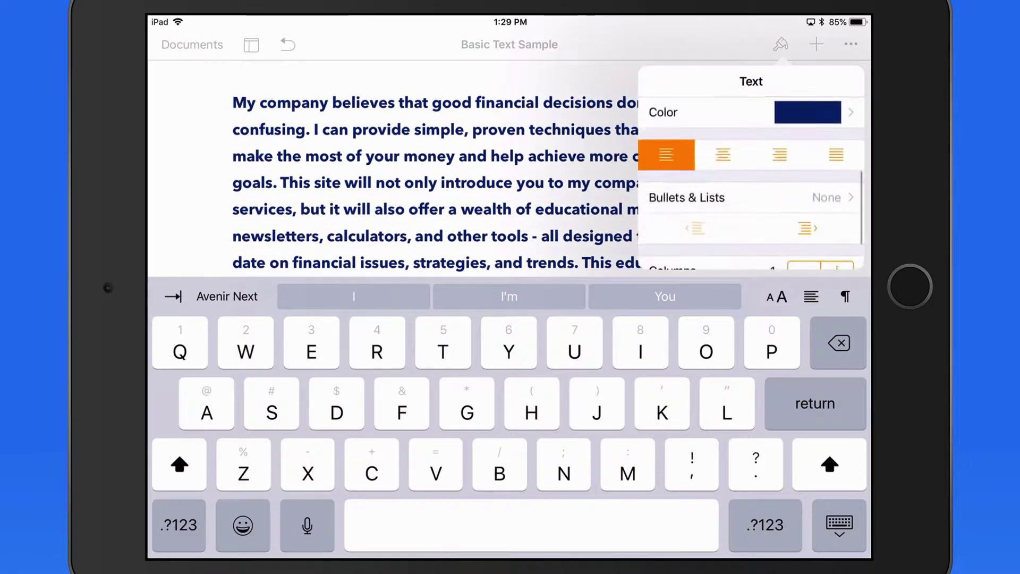
scroll(751, 183, up, 5)
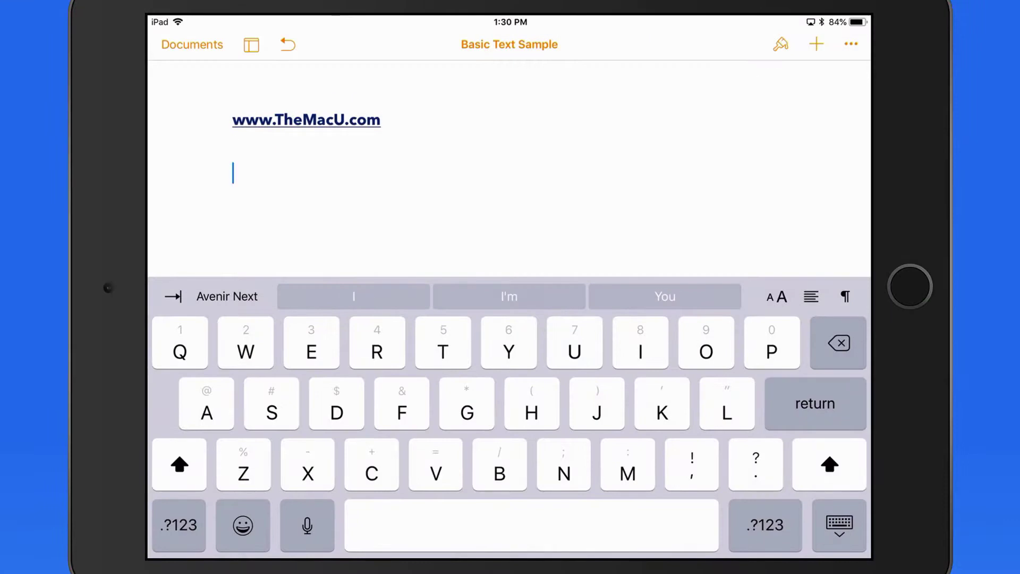
Step: Apply the Body paragraph style to the empty last line
click(781, 44)
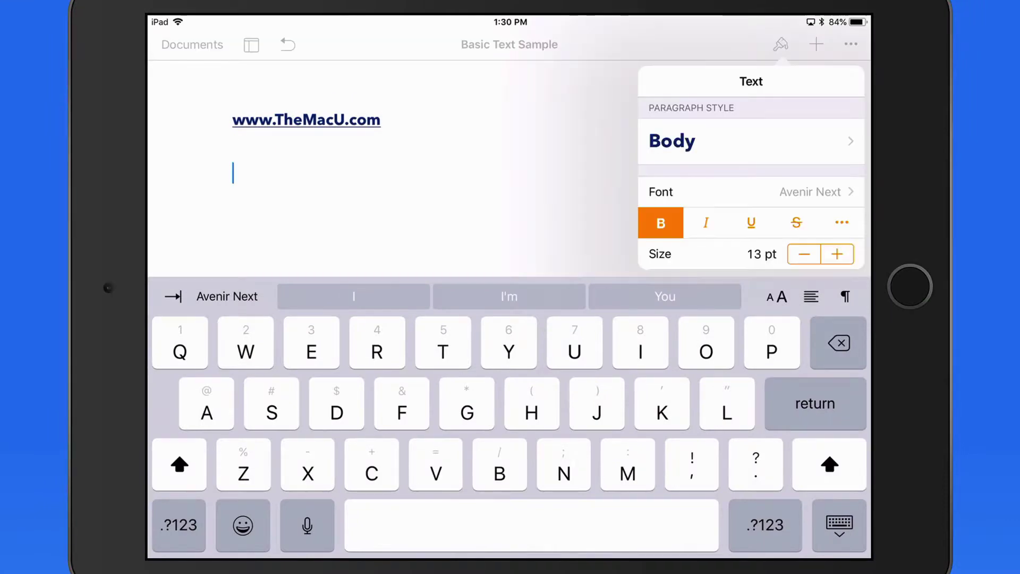
click(749, 141)
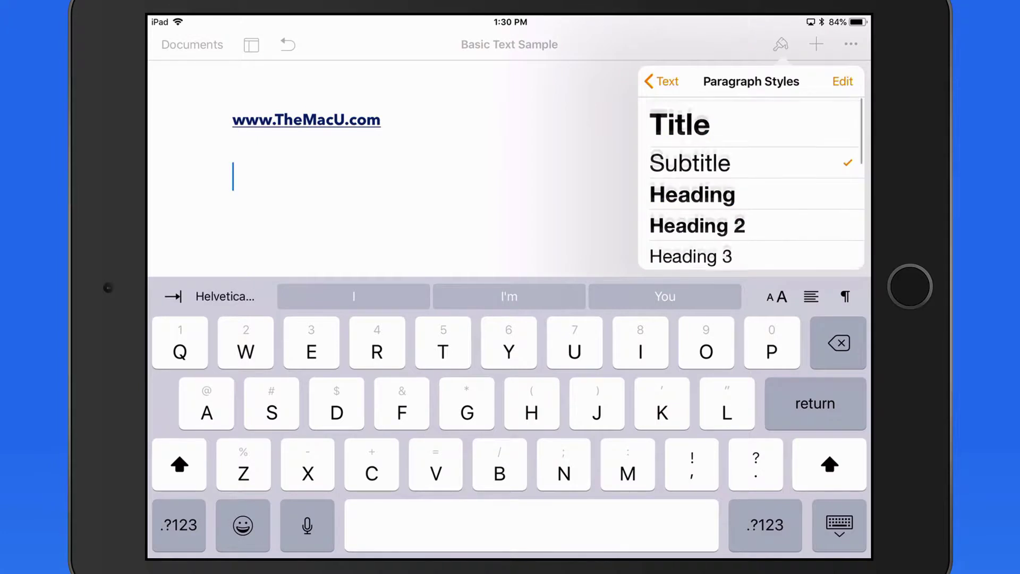
scroll(751, 184, down, 5)
click(670, 148)
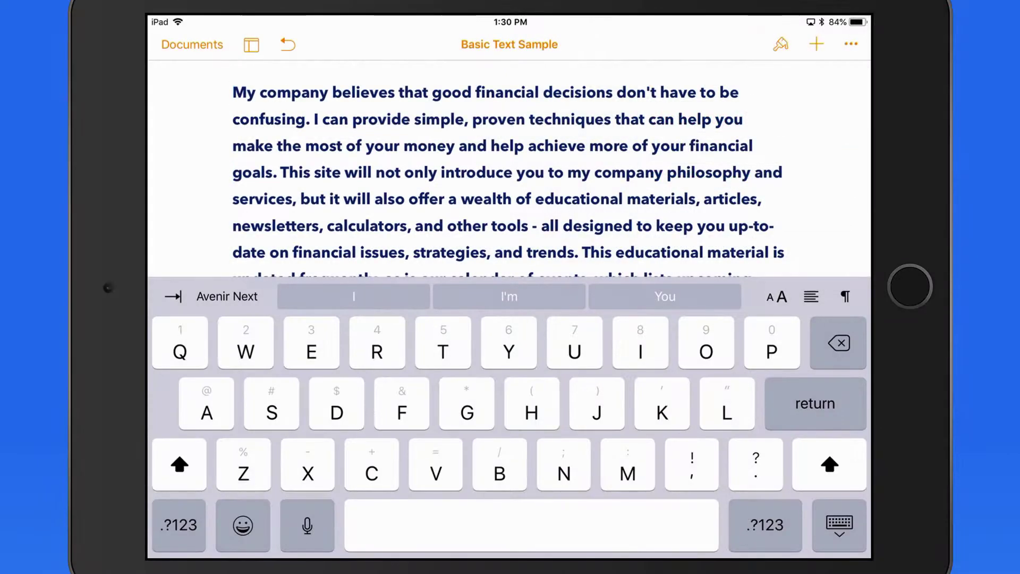
Step: Copy the bold navy body text's style, then close Basic Text Sample and open Sample 2
click(232, 92)
click(178, 126)
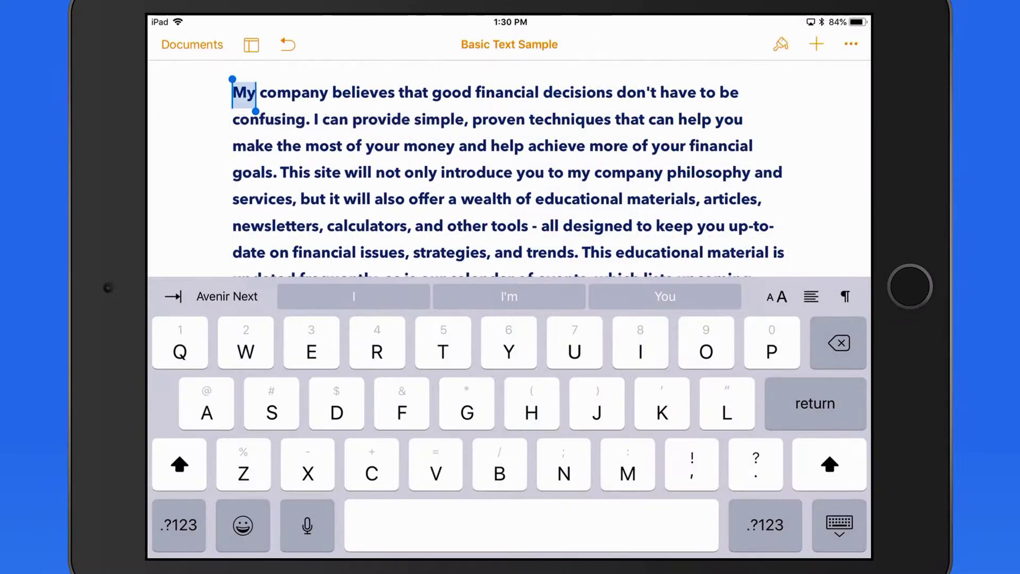
drag(256, 111, 370, 212)
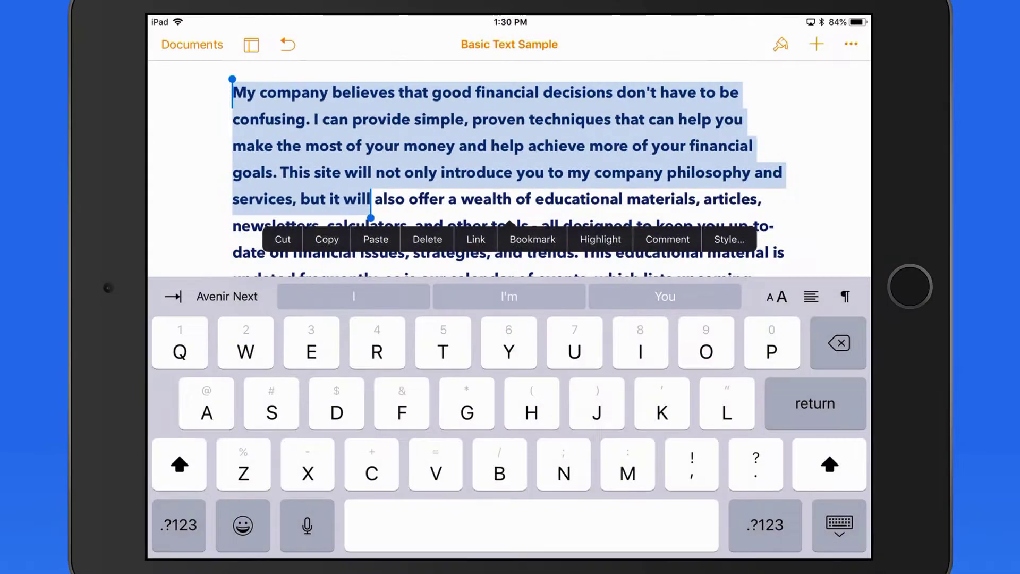
click(730, 239)
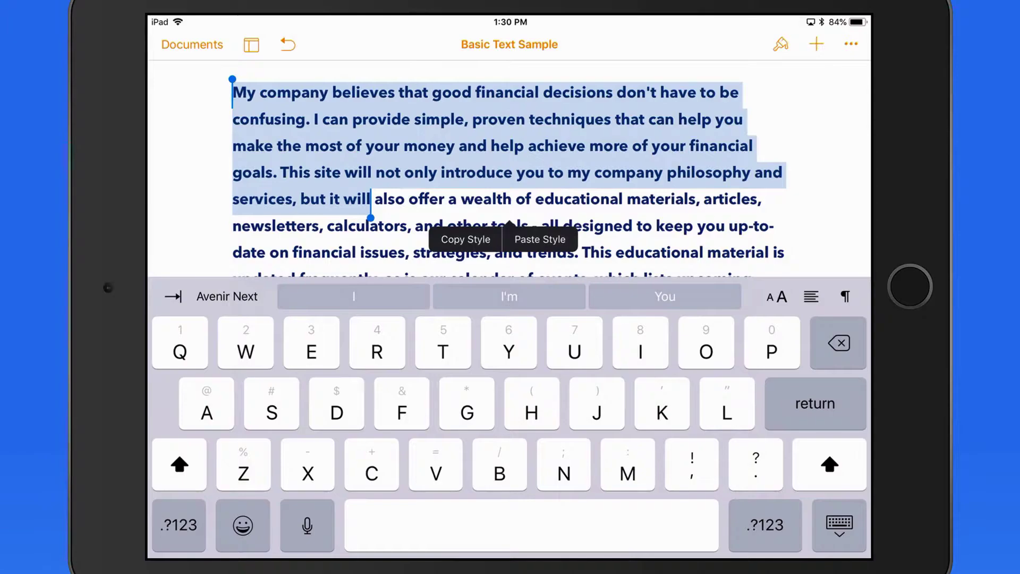
click(464, 238)
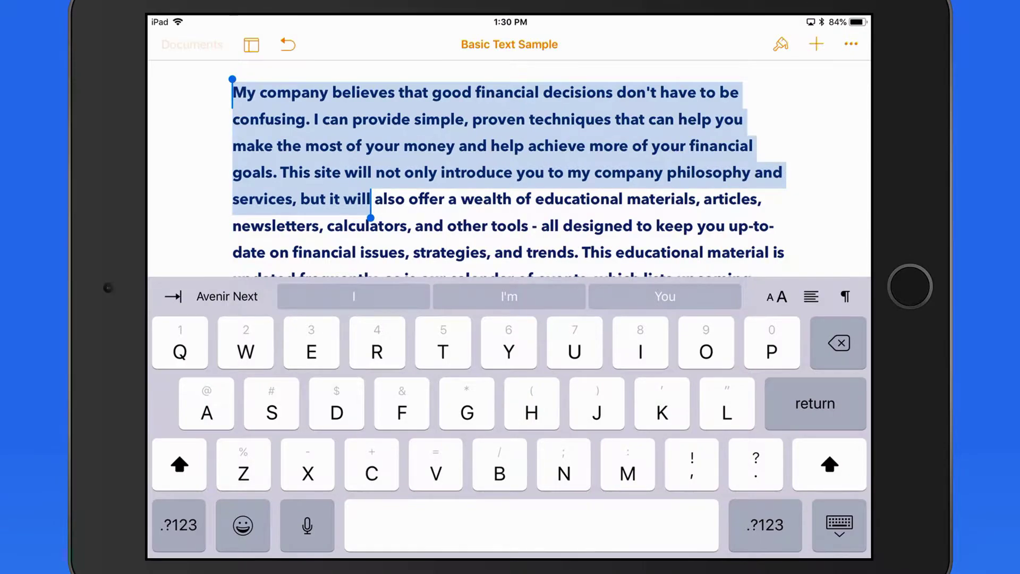
click(191, 44)
click(681, 312)
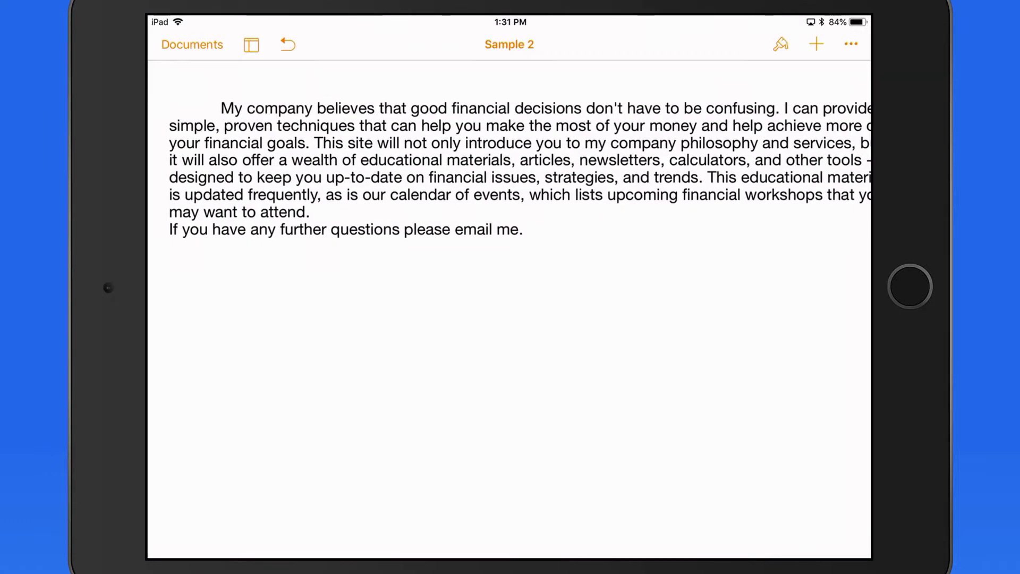
Step: Select all of Sample 2's text and paste the copied bold navy style onto it
click(221, 108)
click(220, 108)
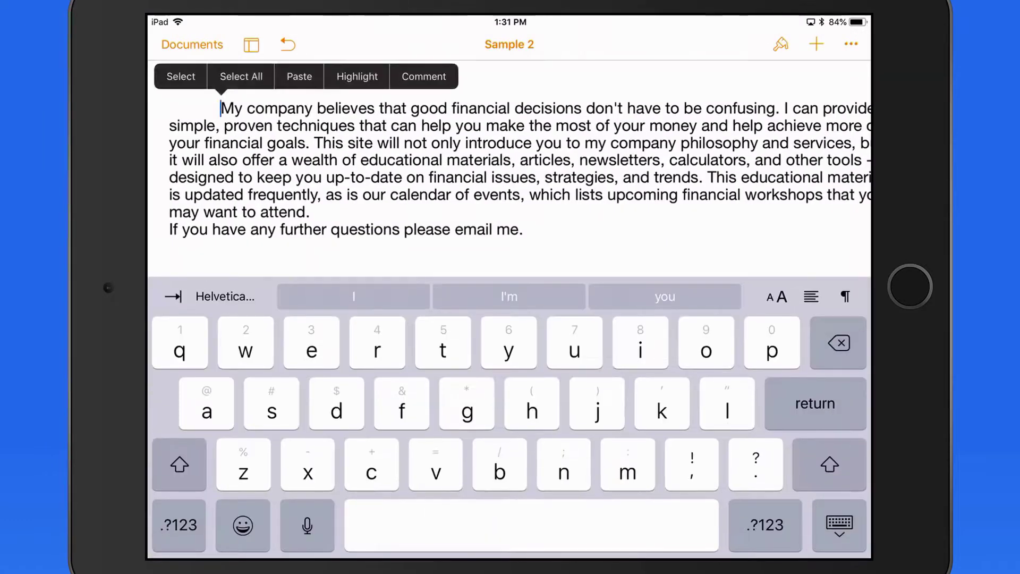
click(241, 76)
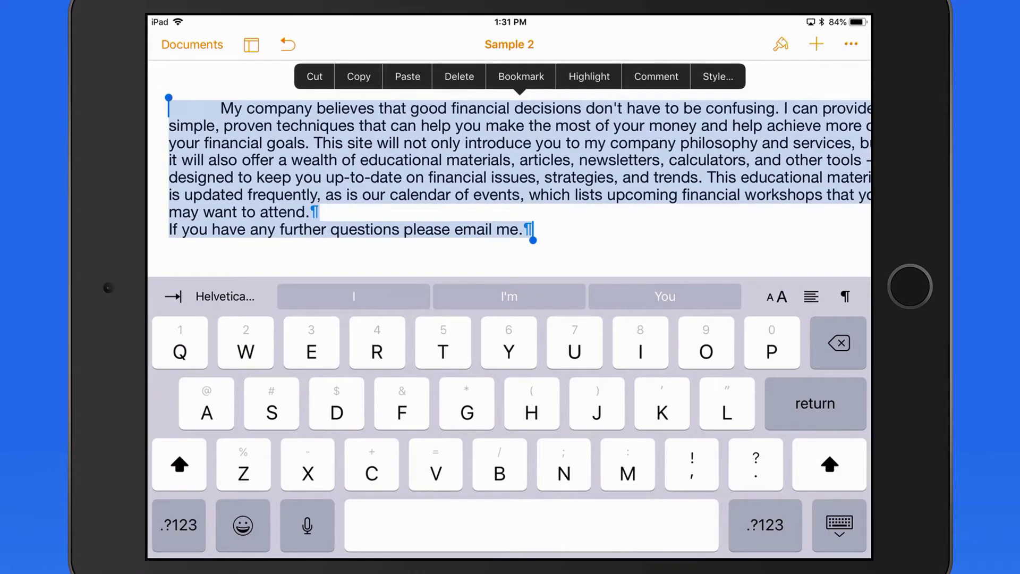
click(718, 76)
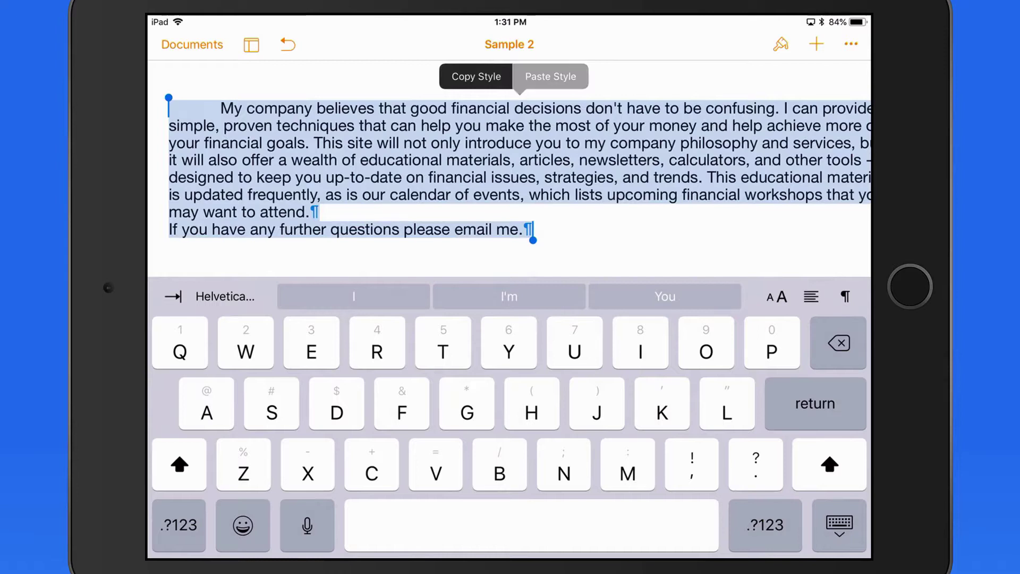
click(550, 76)
click(839, 525)
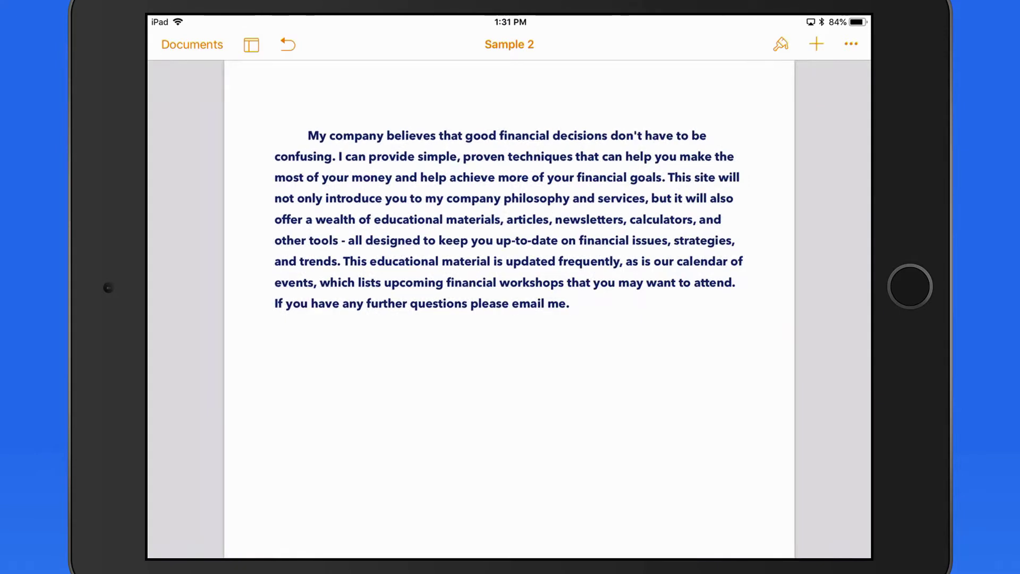
click(629, 220)
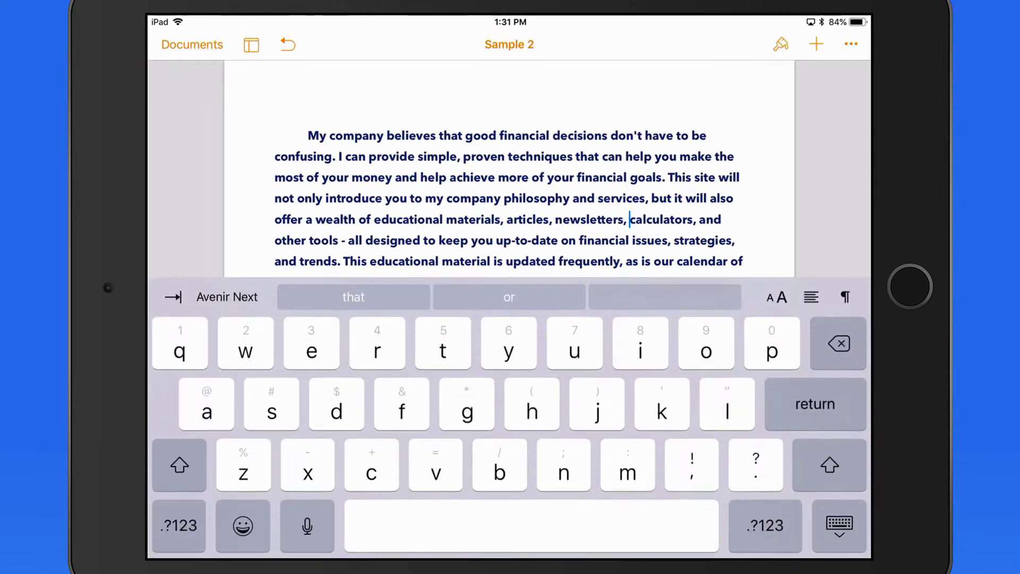
Step: Open Sample 2's paragraph styles list for editing from the modified Body style
click(781, 44)
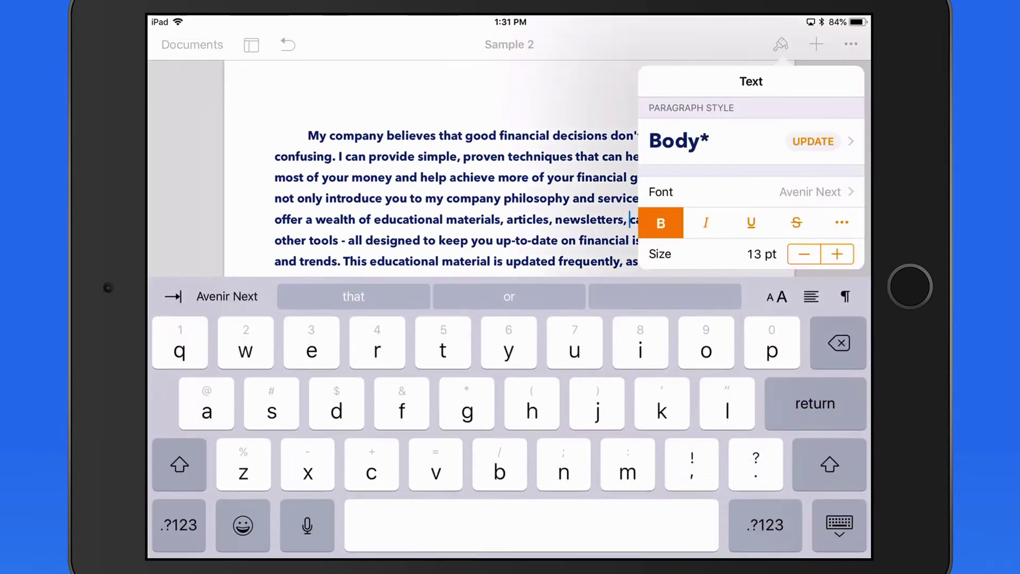
click(691, 141)
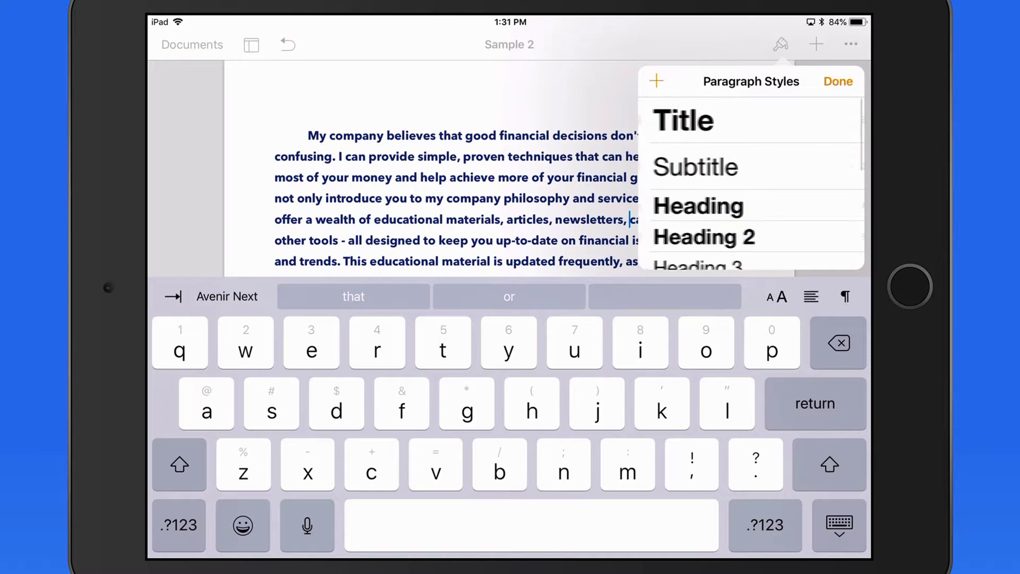